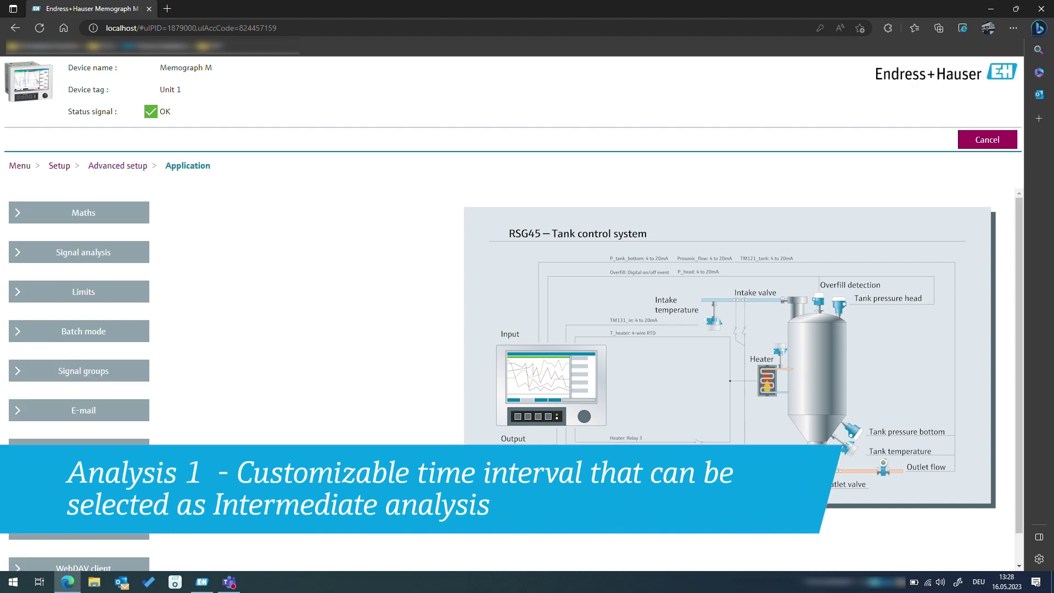
Open the Signal analysis settings page under Application.
click(56, 252)
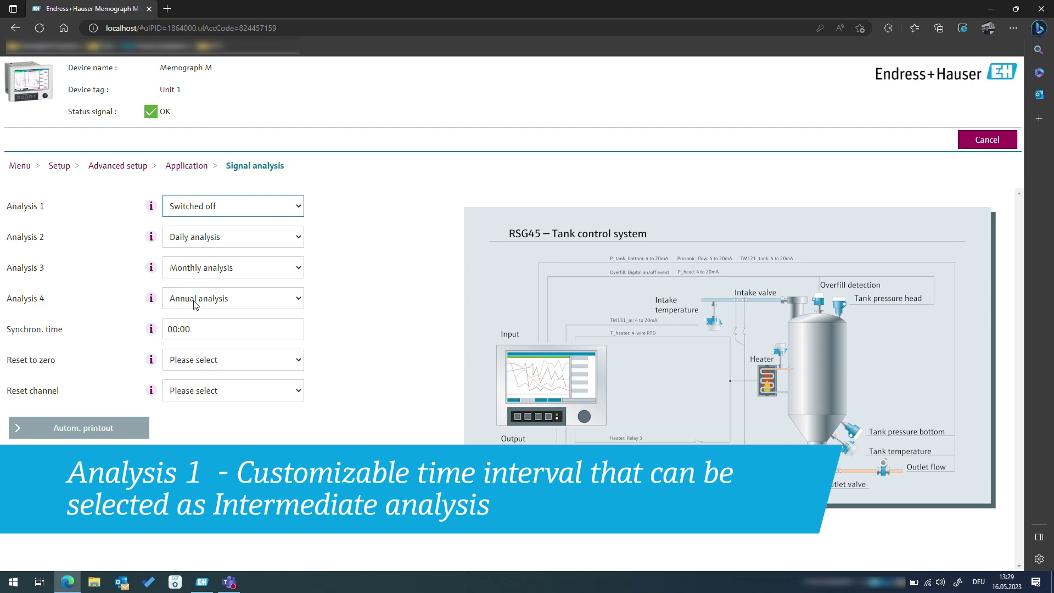
Set Analysis 1 to a 15min interval, leaving Analysis 2 on Daily analysis.
click(252, 214)
click(397, 265)
click(291, 240)
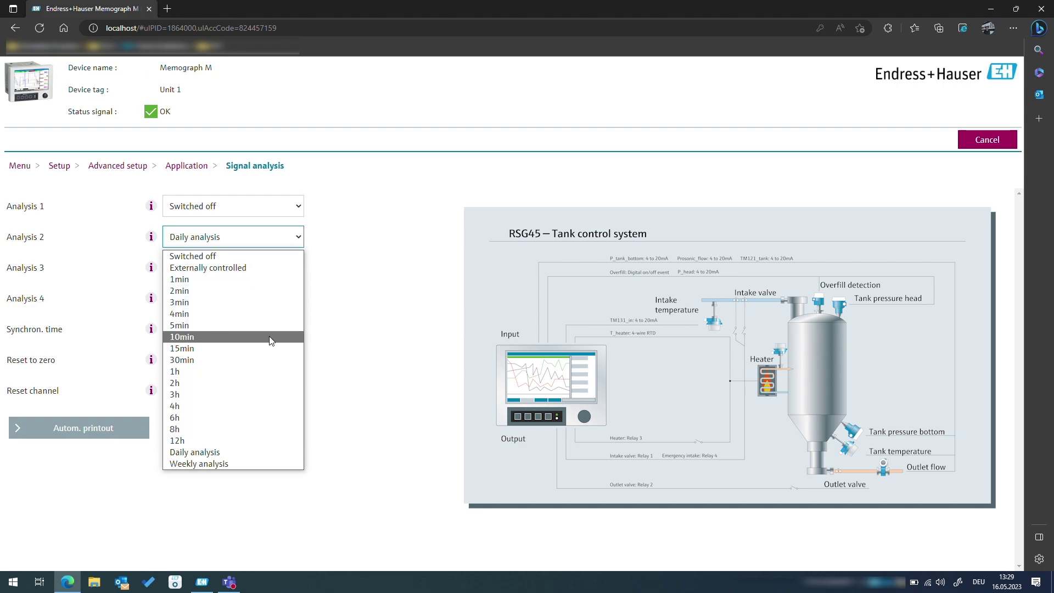
click(386, 335)
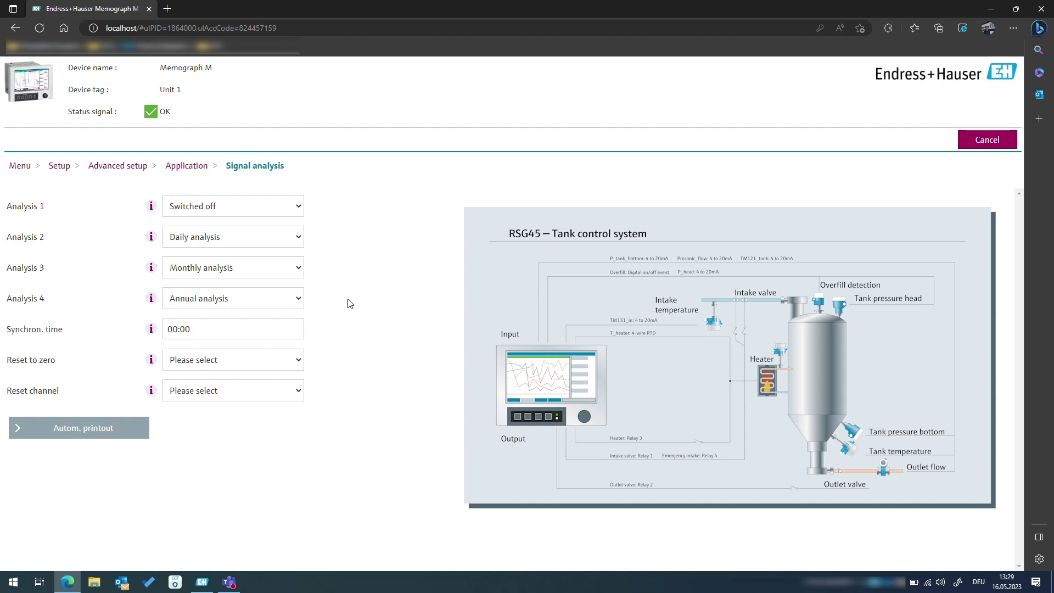
click(233, 206)
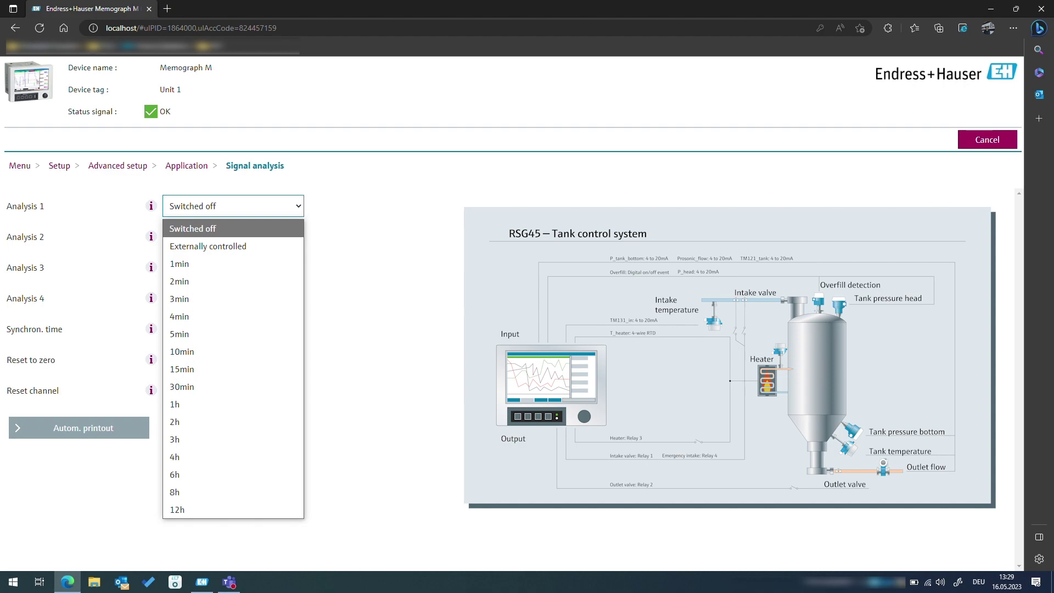
click(226, 369)
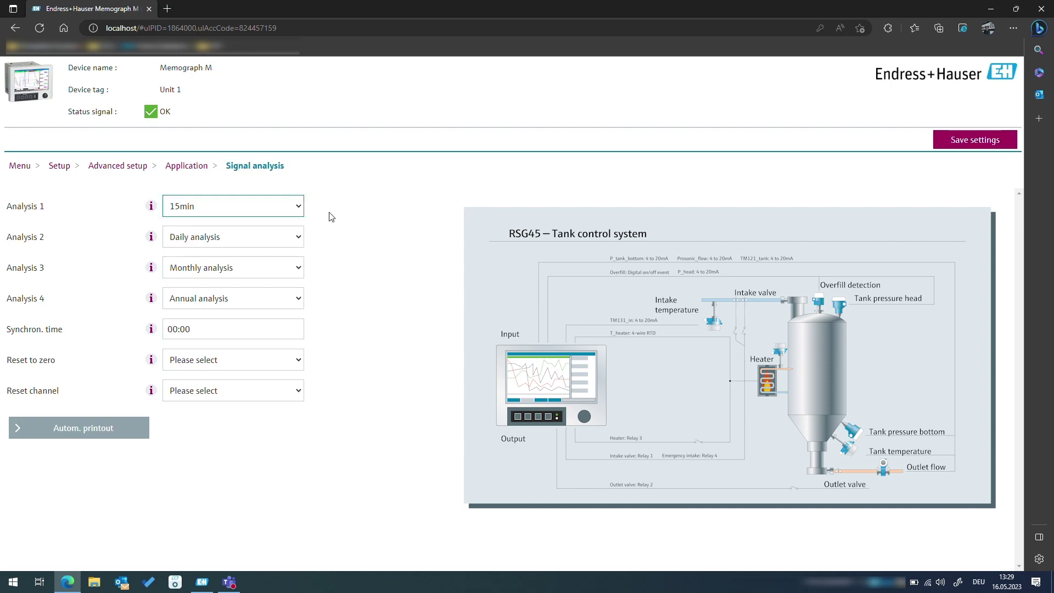
In Intermediate data, assign Prosonic_flow to Display violet as Measured value/state.
click(186, 165)
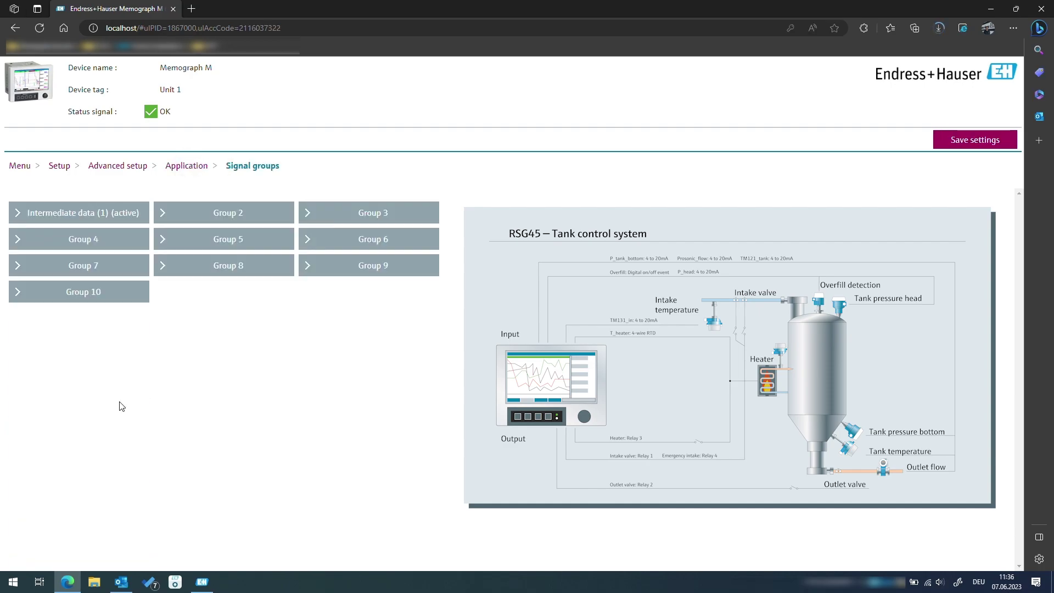
click(121, 219)
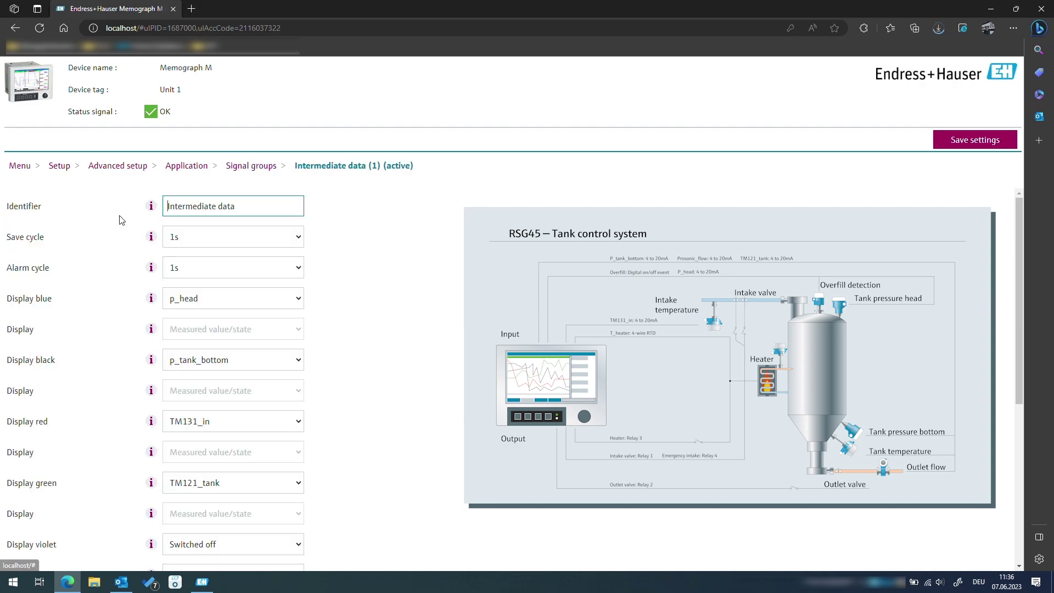
scroll(232, 384, down, 2)
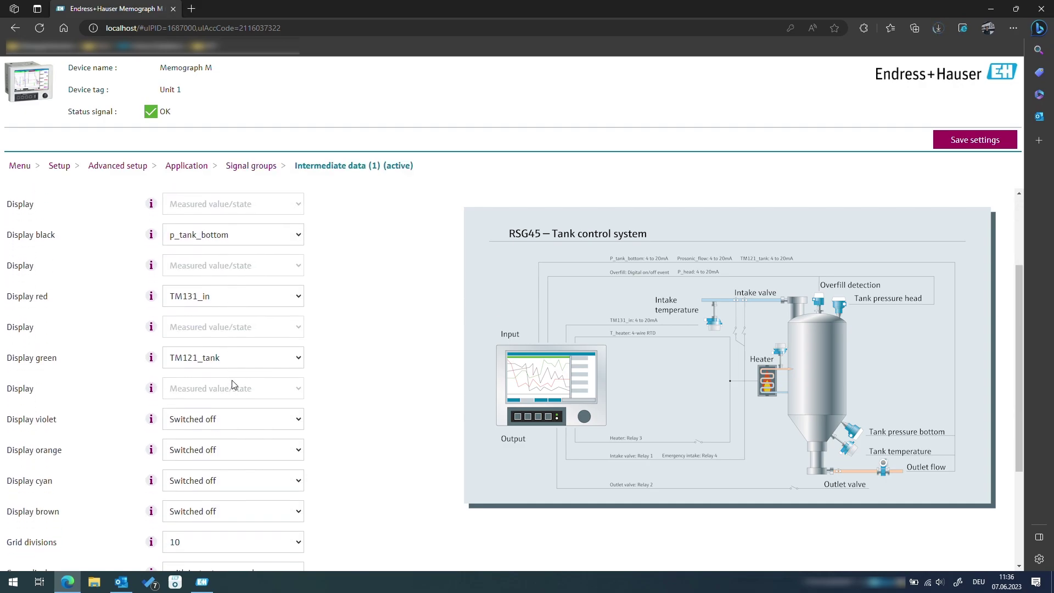
click(244, 427)
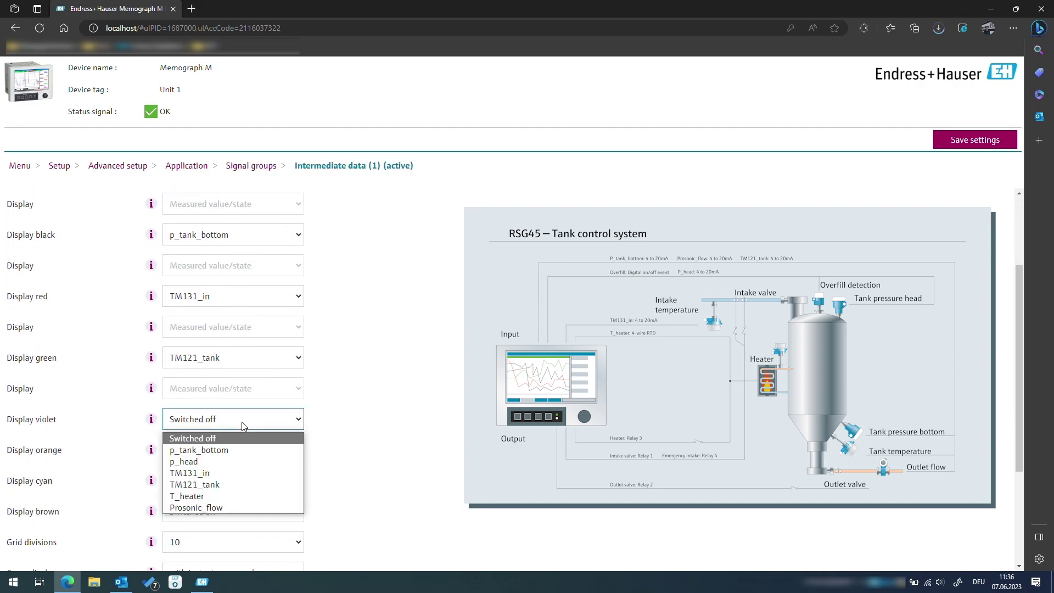
click(227, 510)
click(327, 419)
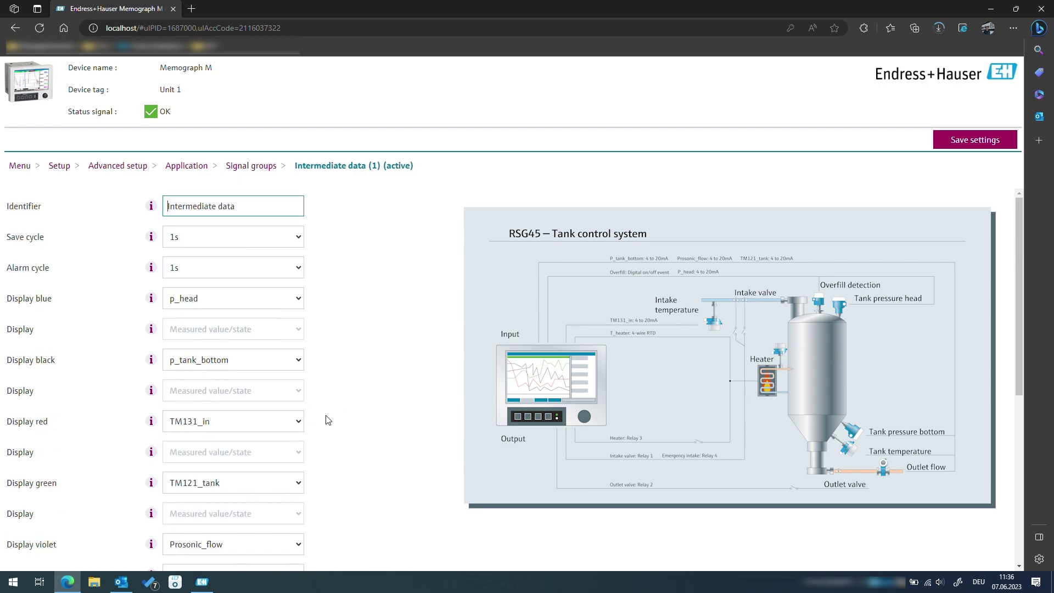
scroll(281, 440, down, 2)
click(276, 436)
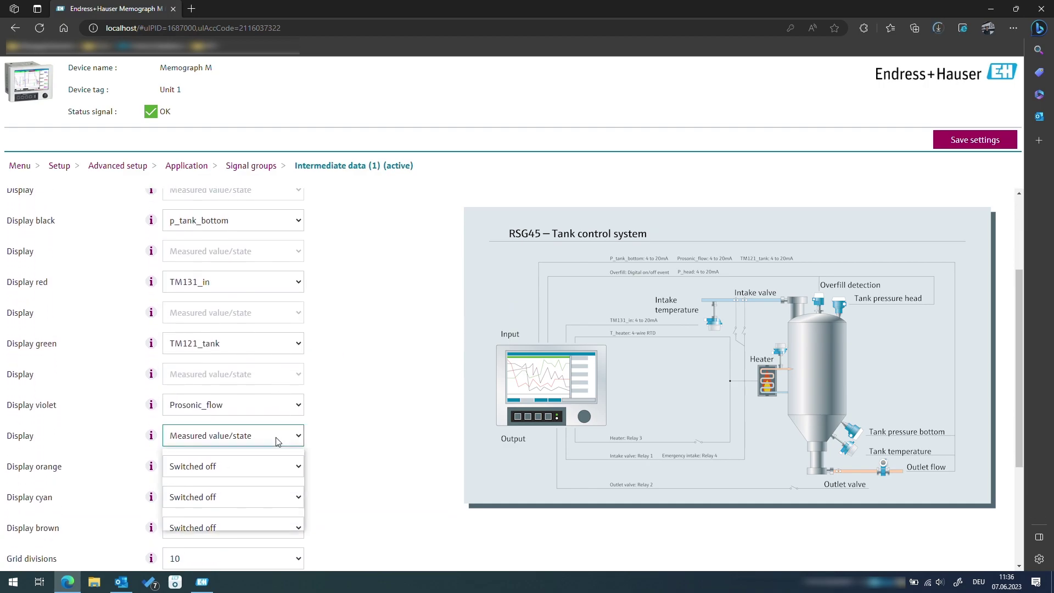
click(274, 456)
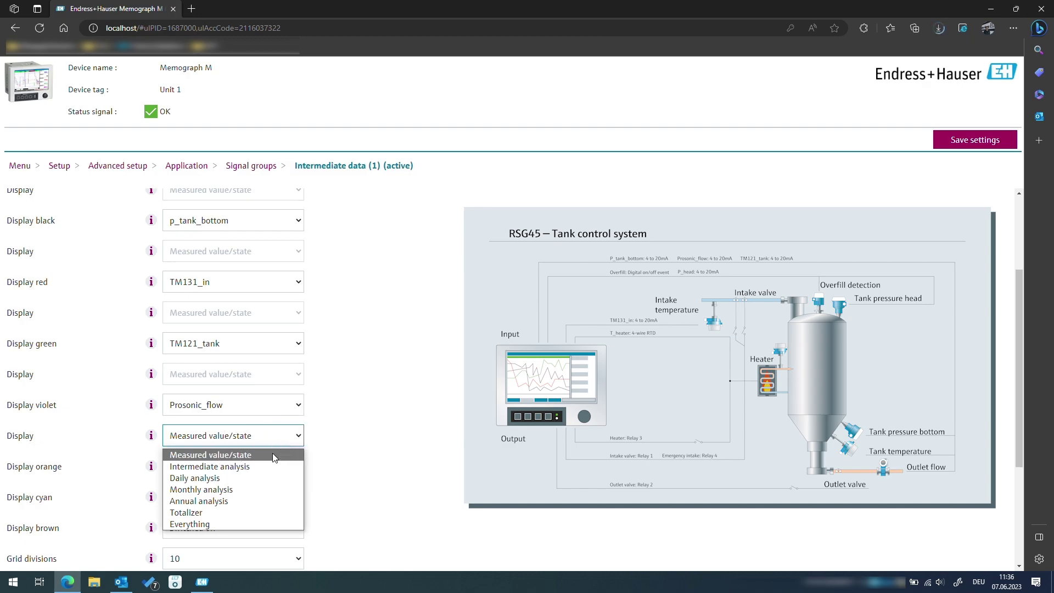
Assign Prosonic_flow to Display orange shown as Intermediate analysis.
click(271, 472)
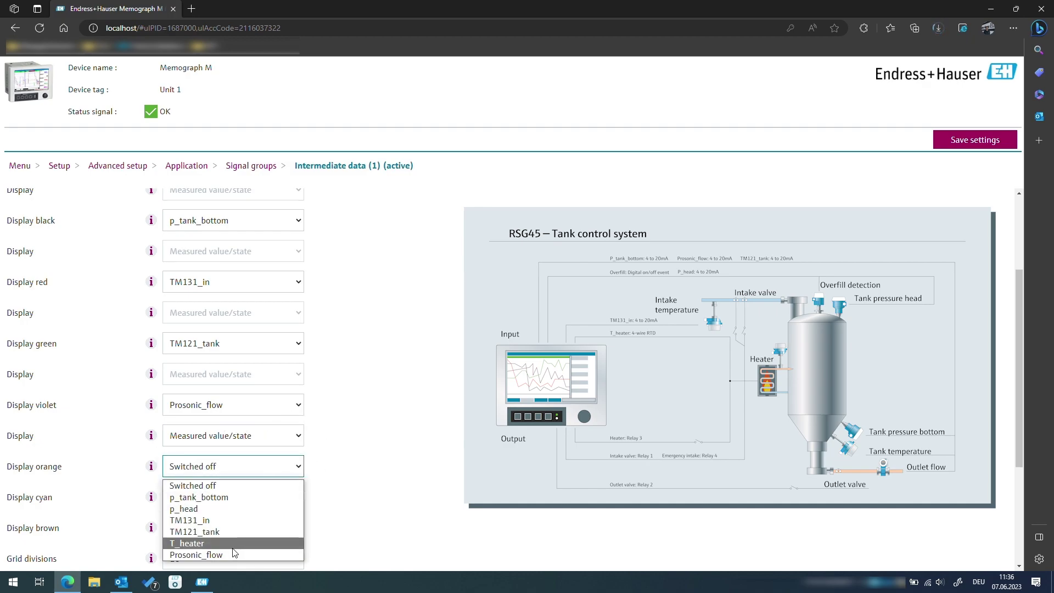
click(230, 552)
click(324, 472)
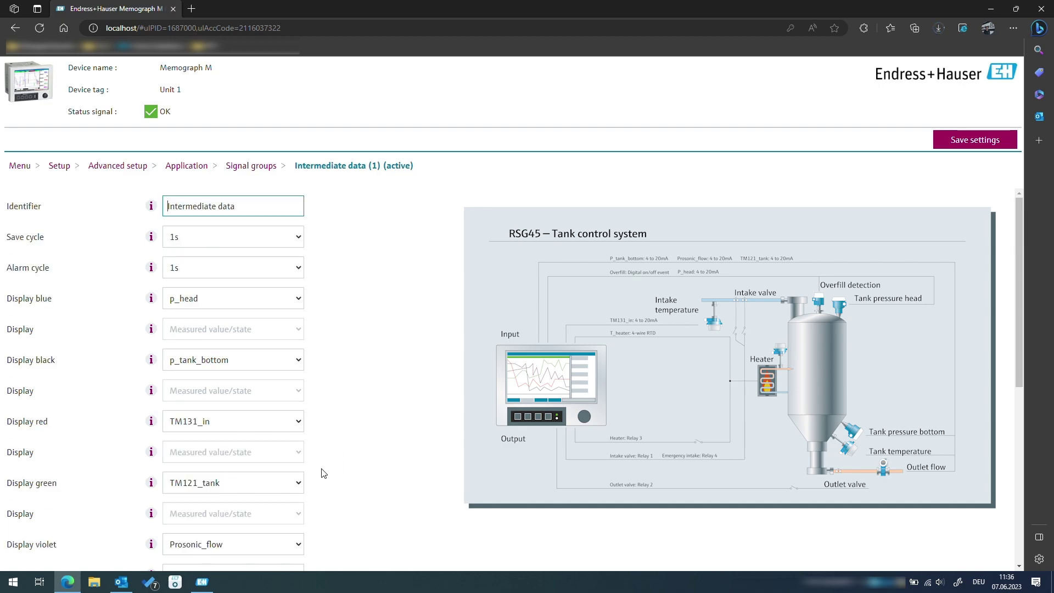
scroll(291, 466, down, 3)
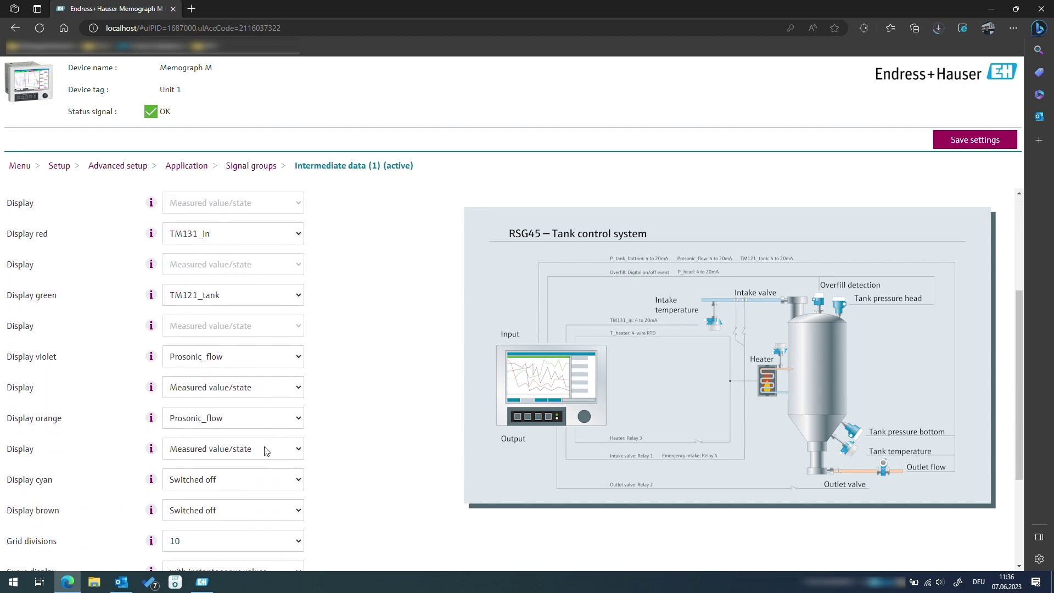
click(265, 450)
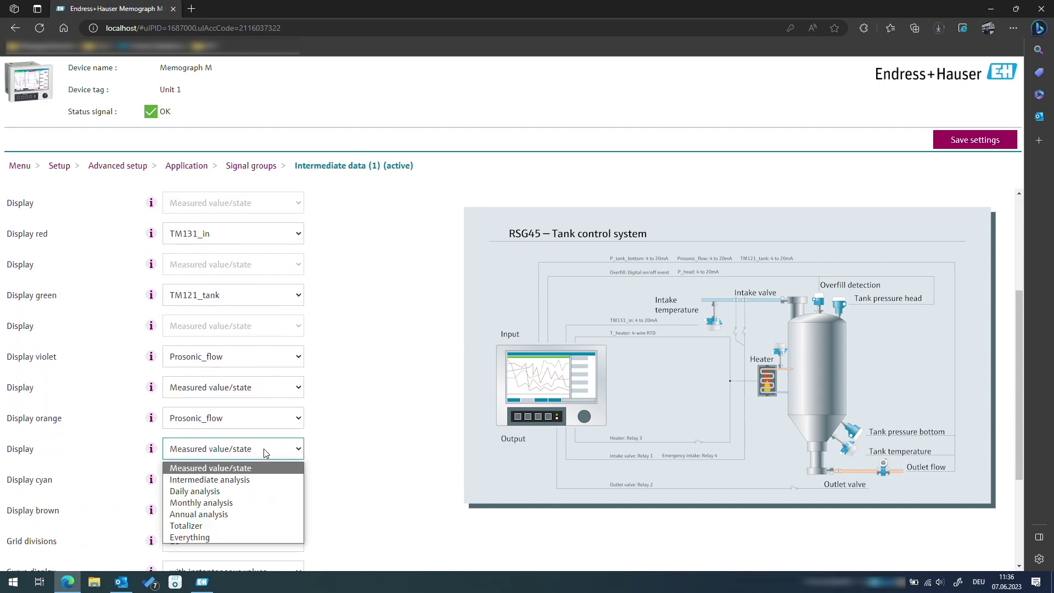
click(247, 480)
click(326, 449)
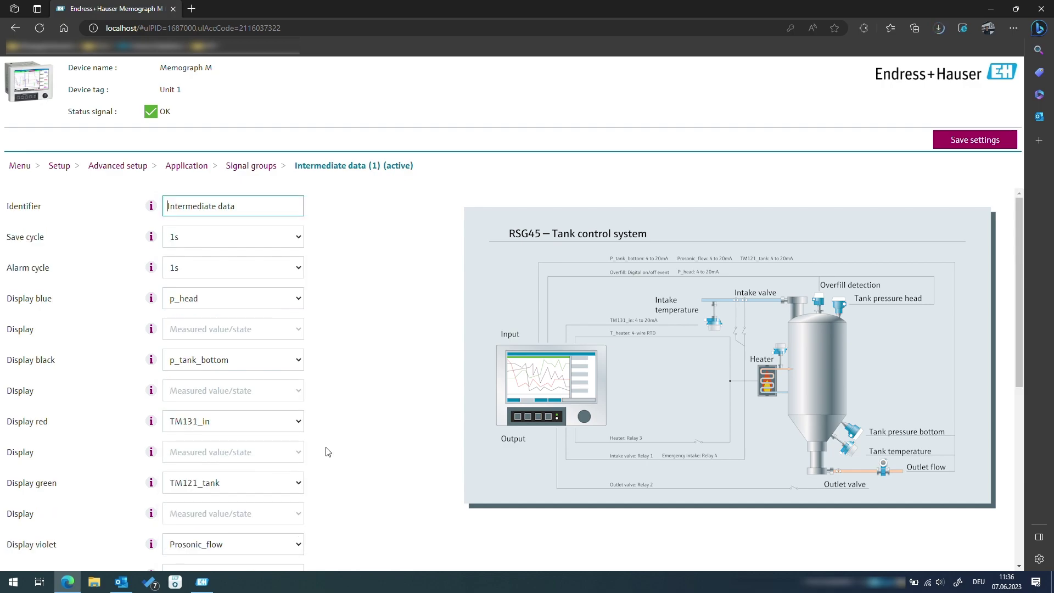
Assign Prosonic_flow to Display cyan shown as Totalizer.
scroll(327, 450, down, 2)
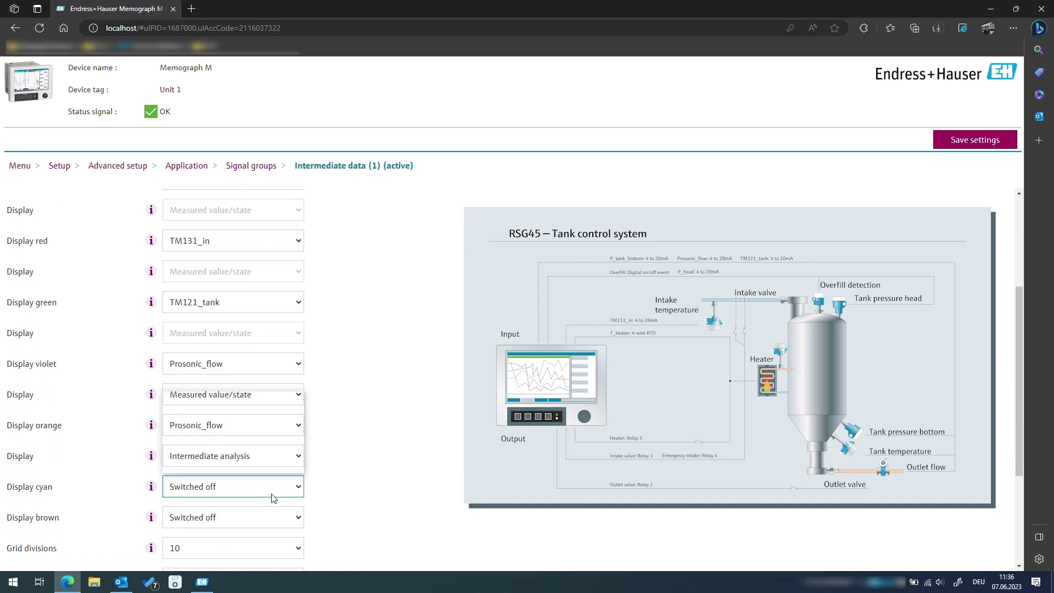
click(272, 491)
click(252, 469)
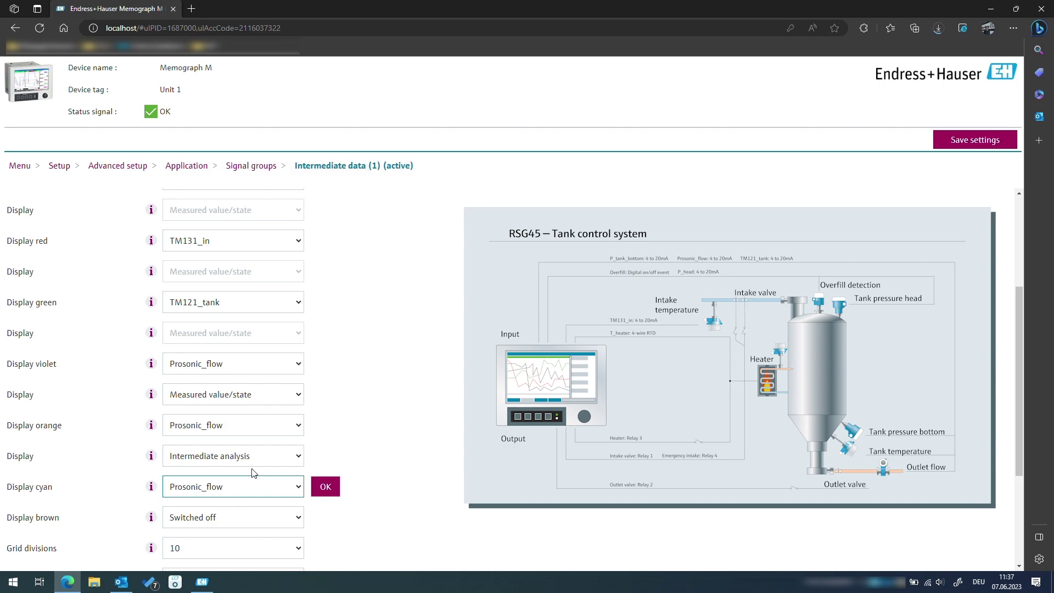
click(324, 488)
scroll(284, 501, down, 4)
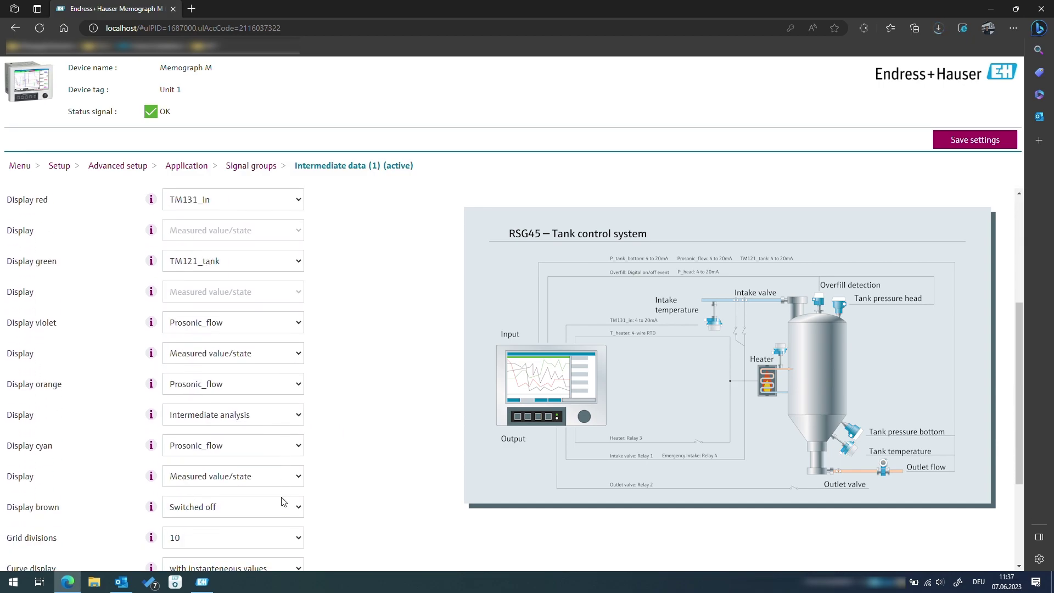
click(280, 478)
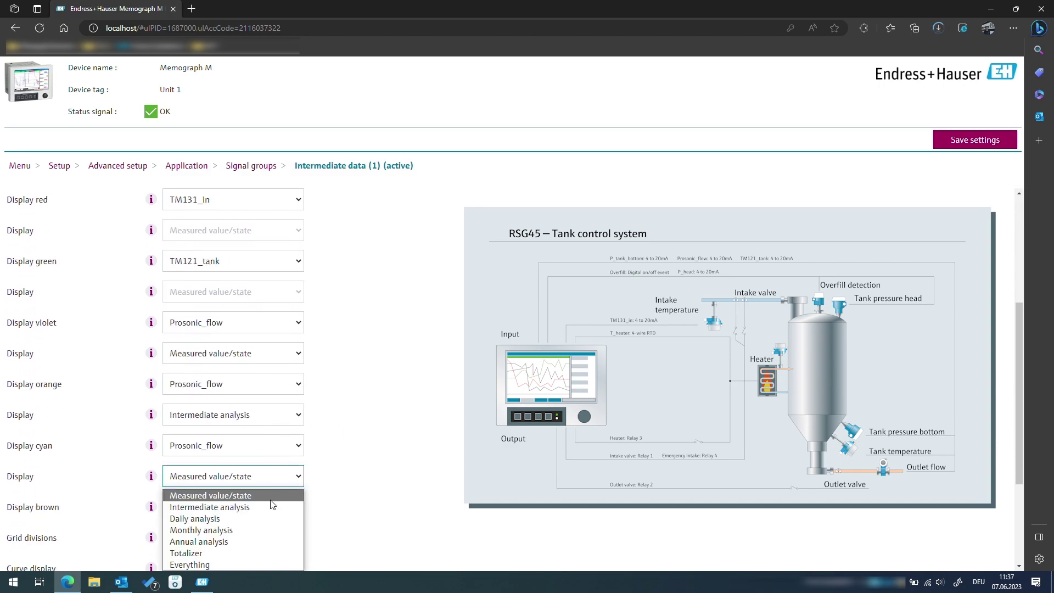
click(244, 552)
click(326, 477)
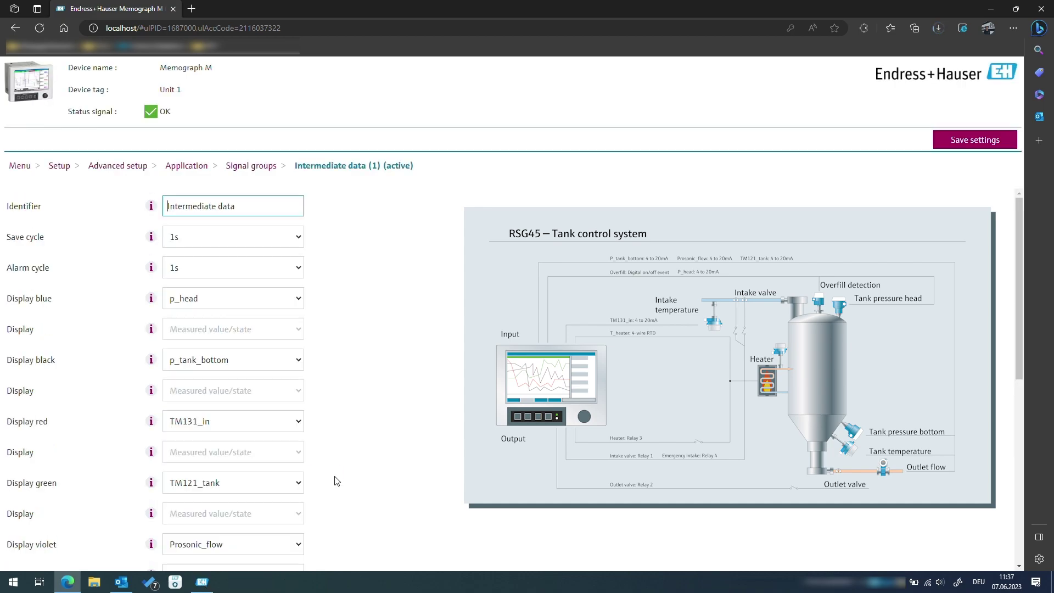
Save the device settings and view instantaneous values as curves.
click(961, 142)
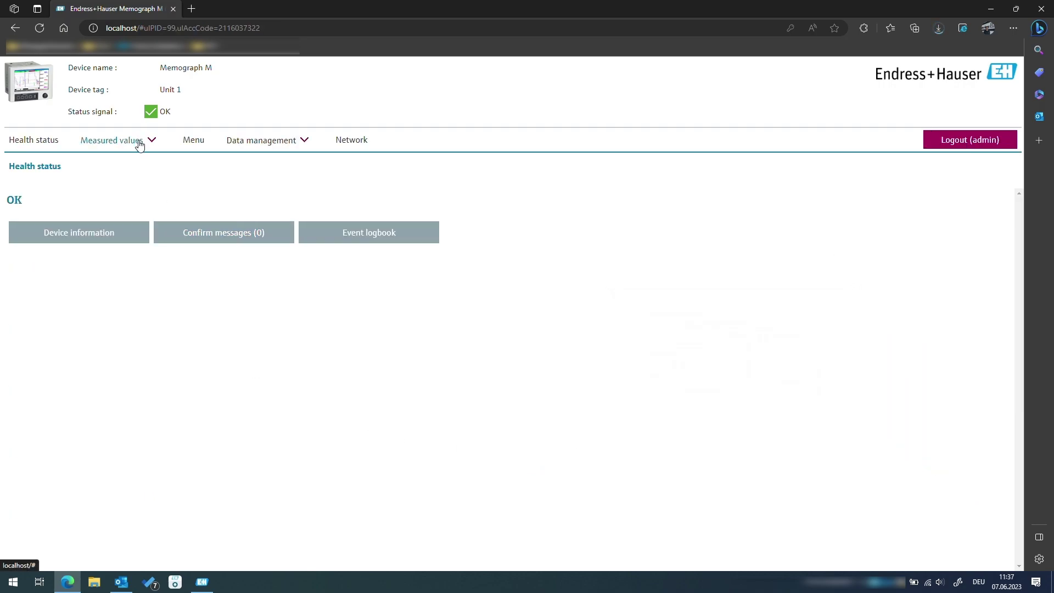
click(148, 186)
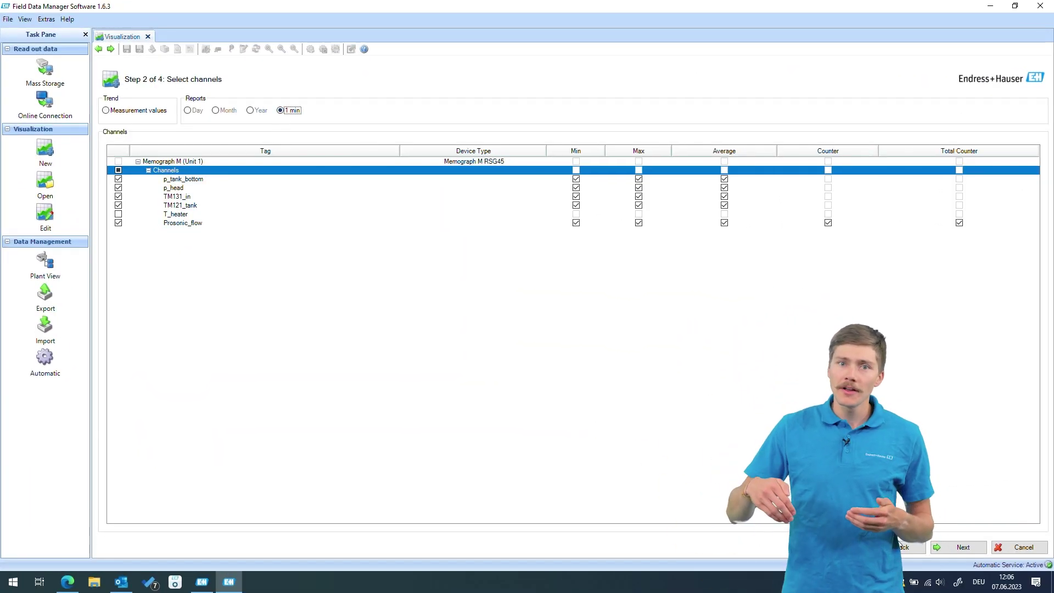
Finish the visualization wizard and export the 1 min report as Memograph M (Unit 1).pdf.
click(961, 548)
click(945, 548)
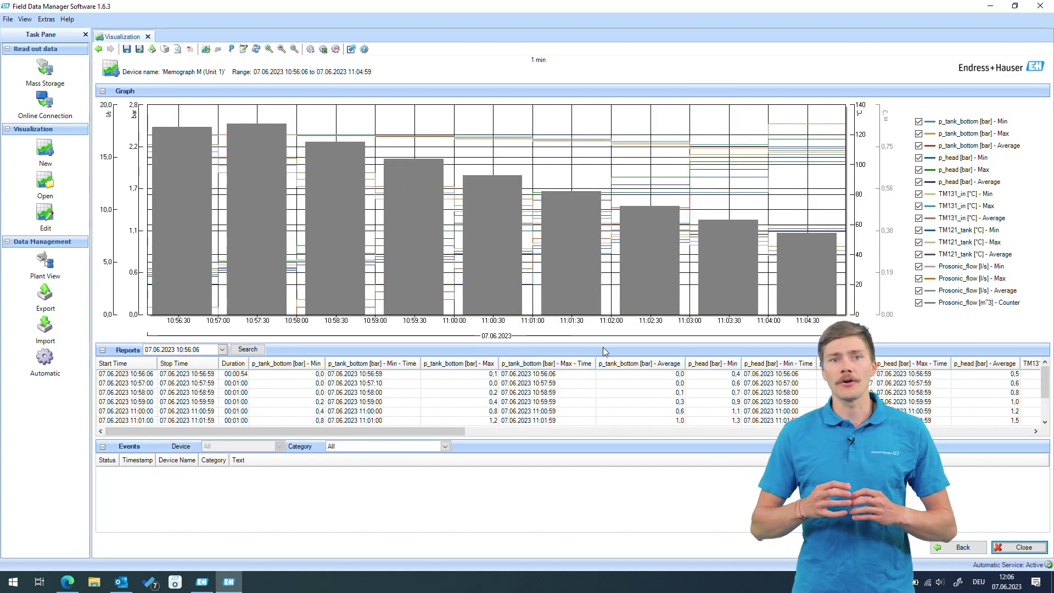
click(191, 56)
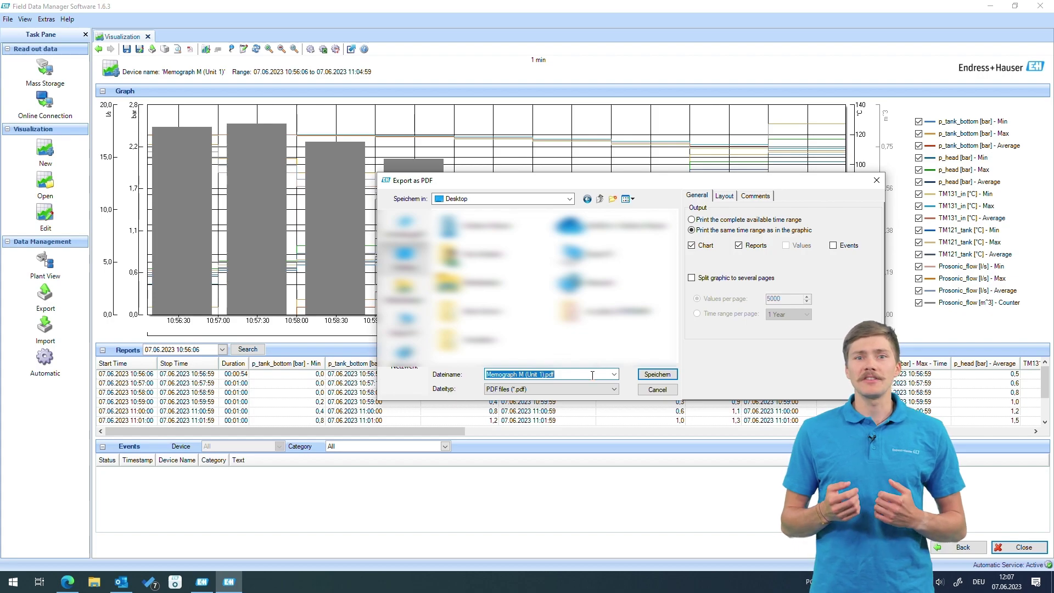
click(653, 375)
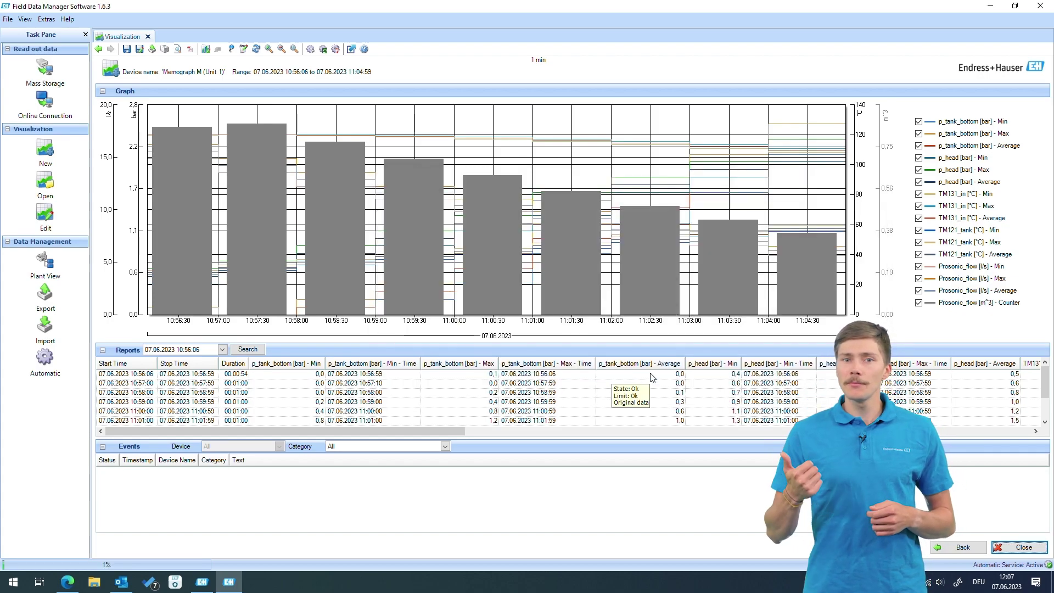